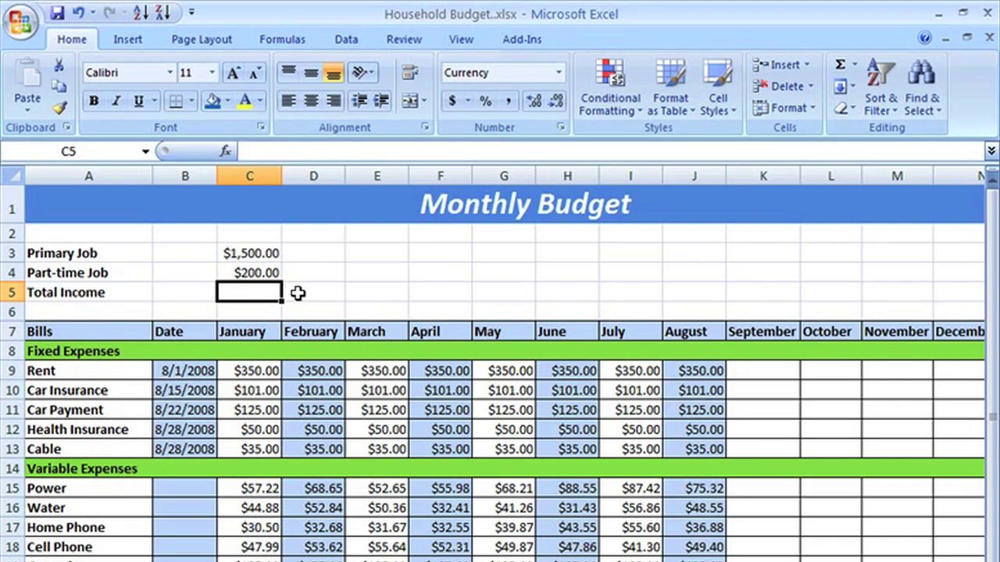
Step: Enter the formula =1500+200 in cell C5 to calculate the total income
{"action": "type", "text": "="}
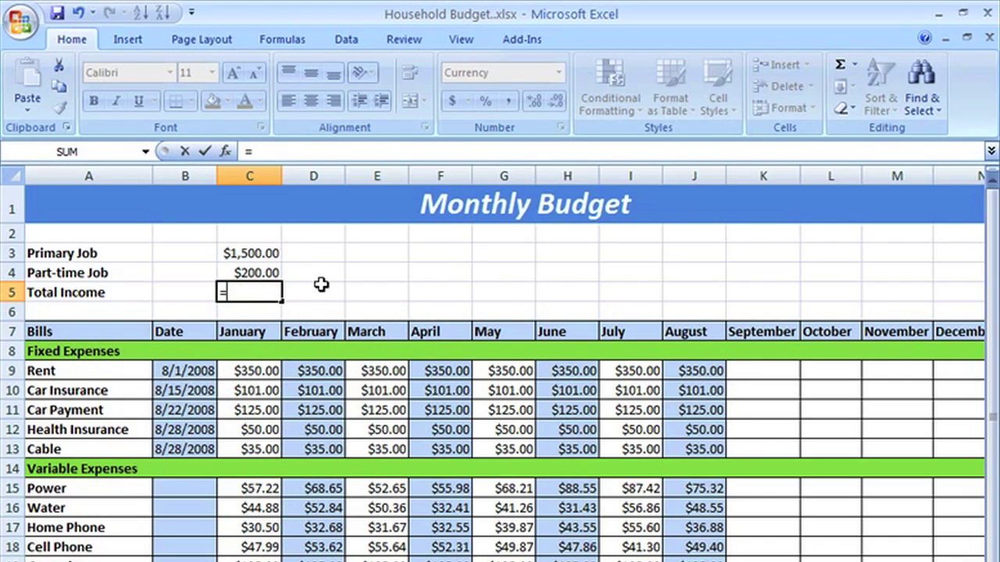
{"action": "type", "text": "1500"}
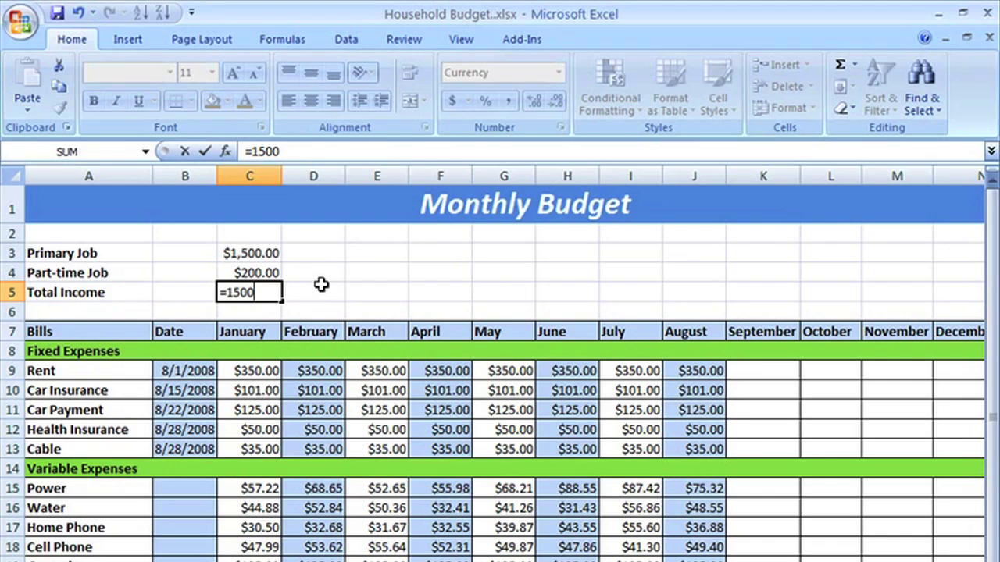
{"action": "type", "text": "+200"}
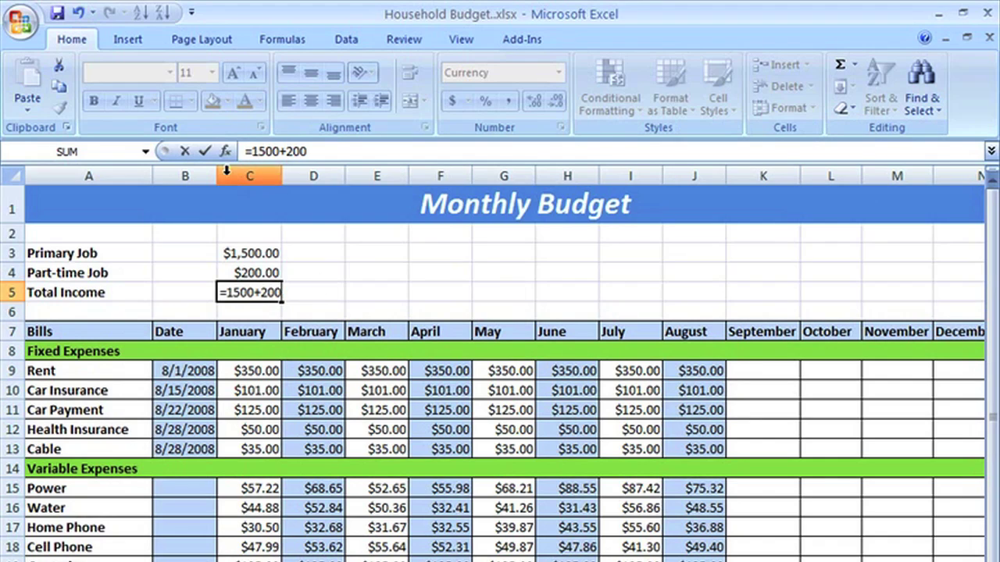
{"action": "left_click", "coordinate": [204, 151]}
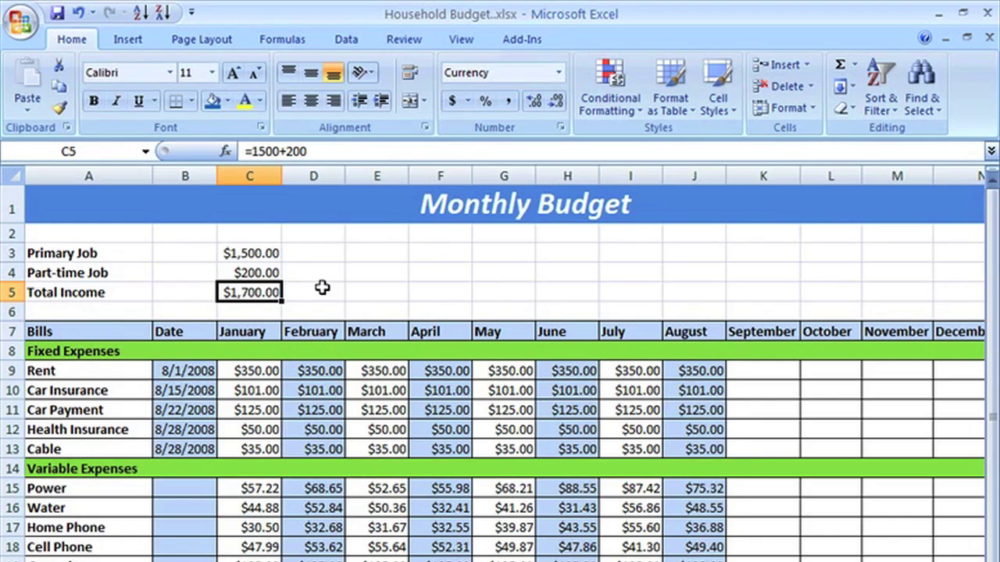
Step: Enter the formula =C3+C4 in cell D5 to add the two incomes by cell reference
{"action": "left_click", "coordinate": [324, 294]}
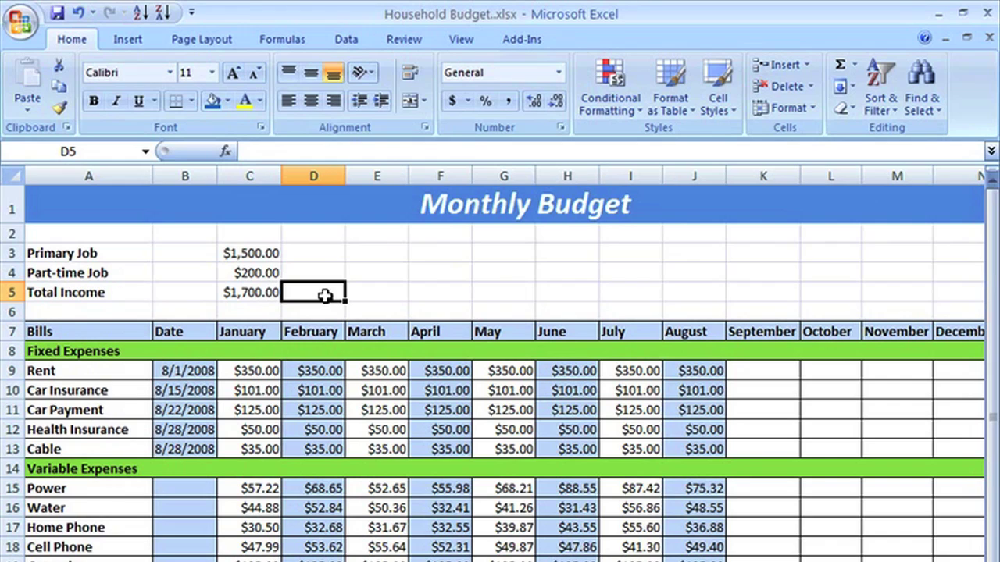
{"action": "type", "text": "="}
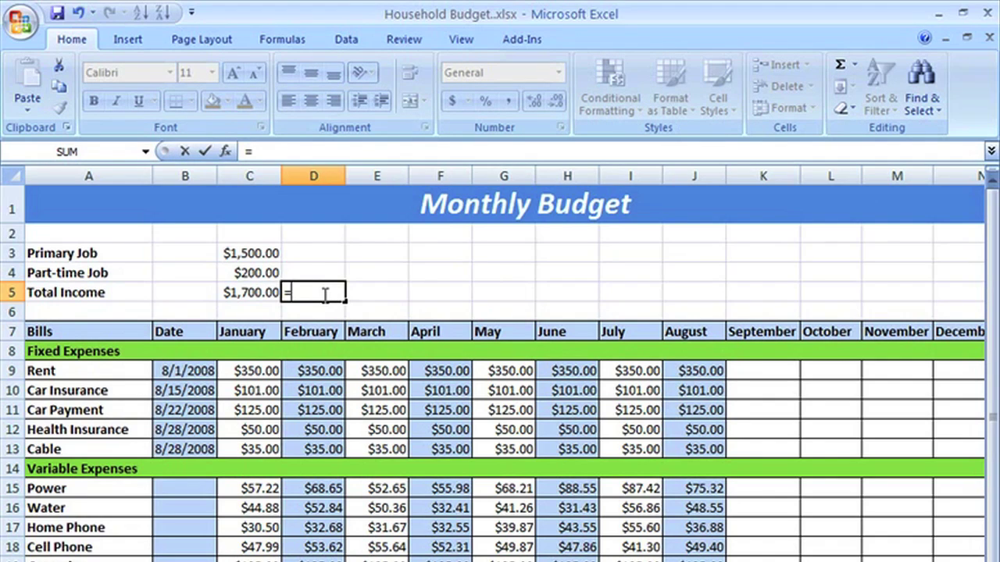
{"action": "type", "text": "c3"}
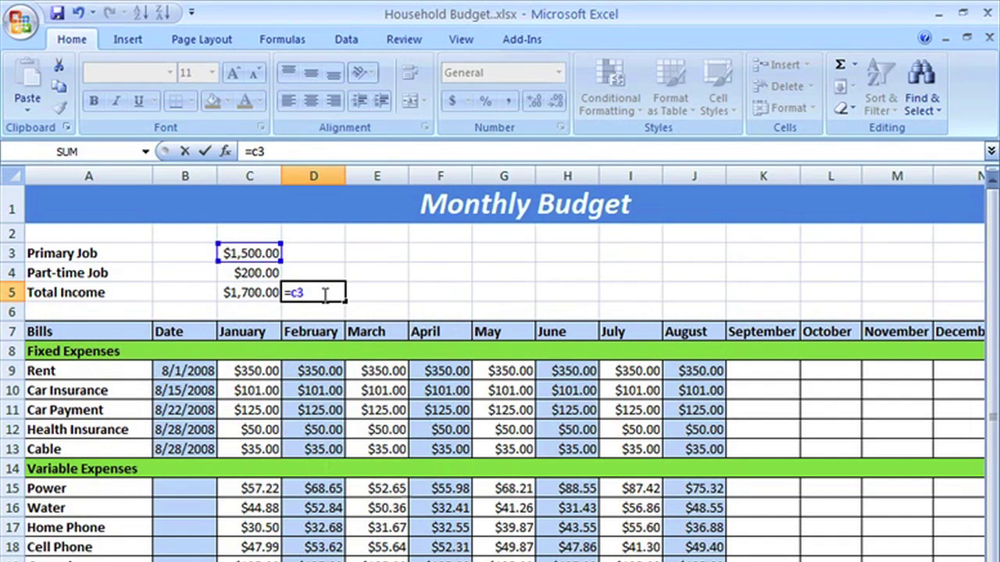
{"action": "type", "text": "+c4"}
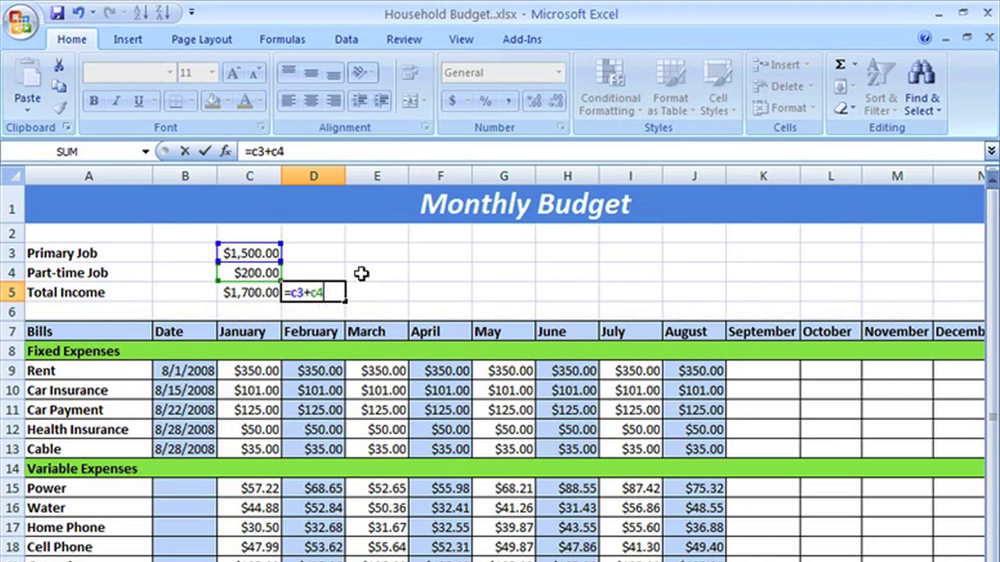
{"action": "left_click", "coordinate": [205, 150]}
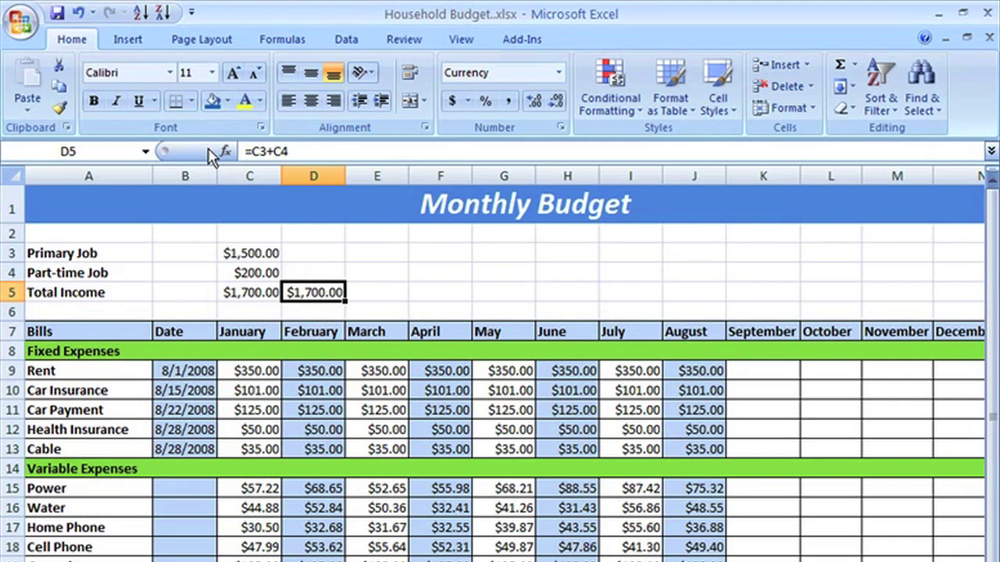
Step: Change the Primary Job income in cell C3 to 1799
{"action": "left_click", "coordinate": [250, 253]}
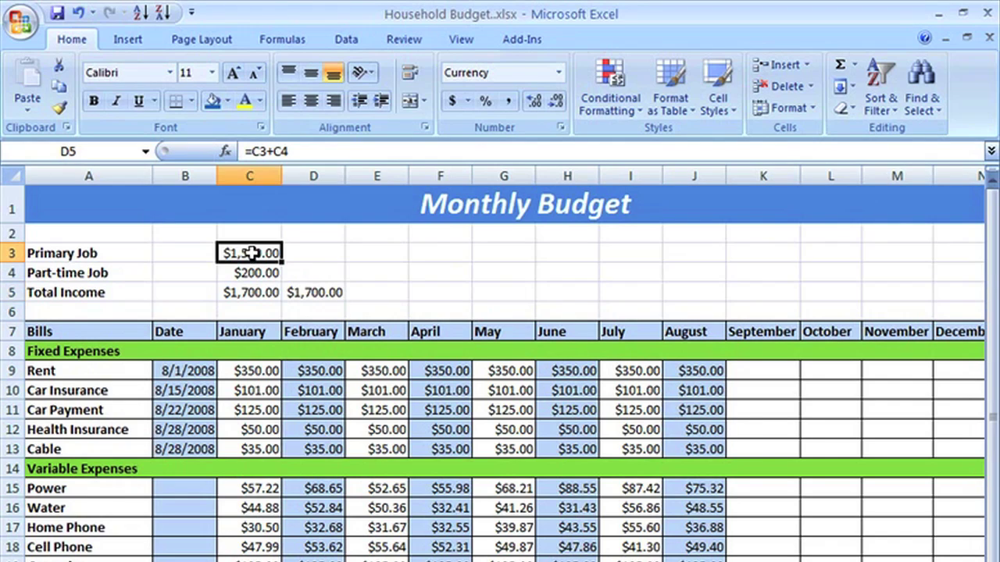
{"action": "type", "text": "1799"}
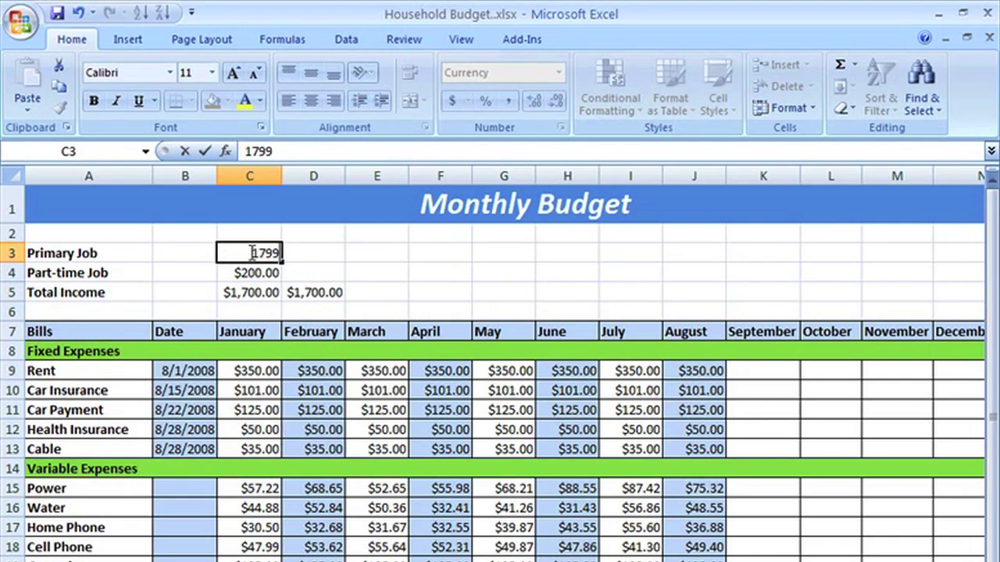
{"action": "left_click", "coordinate": [303, 253]}
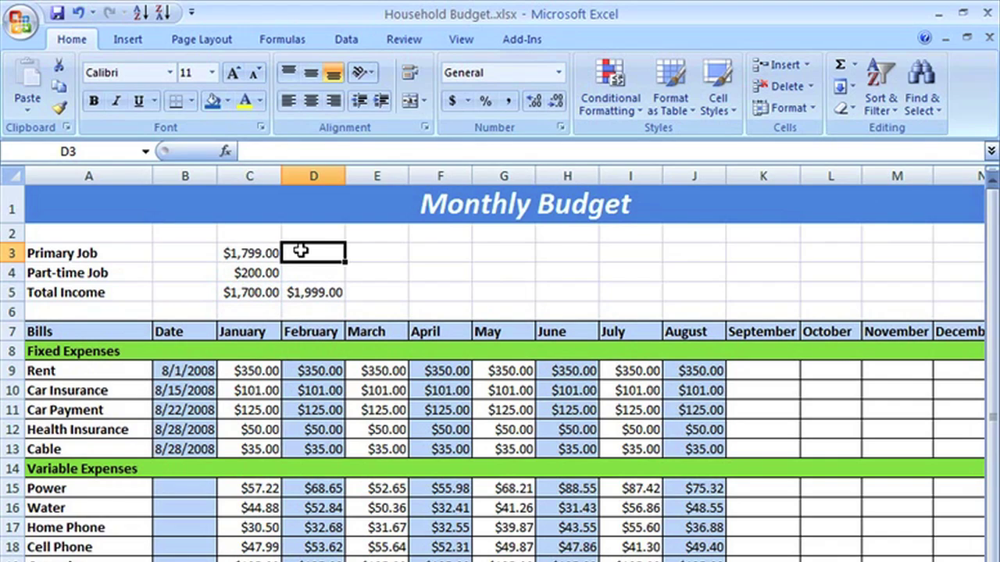
Step: Edit the total income formula in cell C5 to =1799+200, and select cell D5 to view its formula
{"action": "left_click", "coordinate": [253, 293]}
{"action": "left_click", "coordinate": [266, 151]}
{"action": "mouse_move", "coordinate": [263, 150]}
{"action": "left_mouse_down"}
{"action": "mouse_move", "coordinate": [279, 151]}
{"action": "mouse_move", "coordinate": [258, 150]}
{"action": "left_mouse_up"}
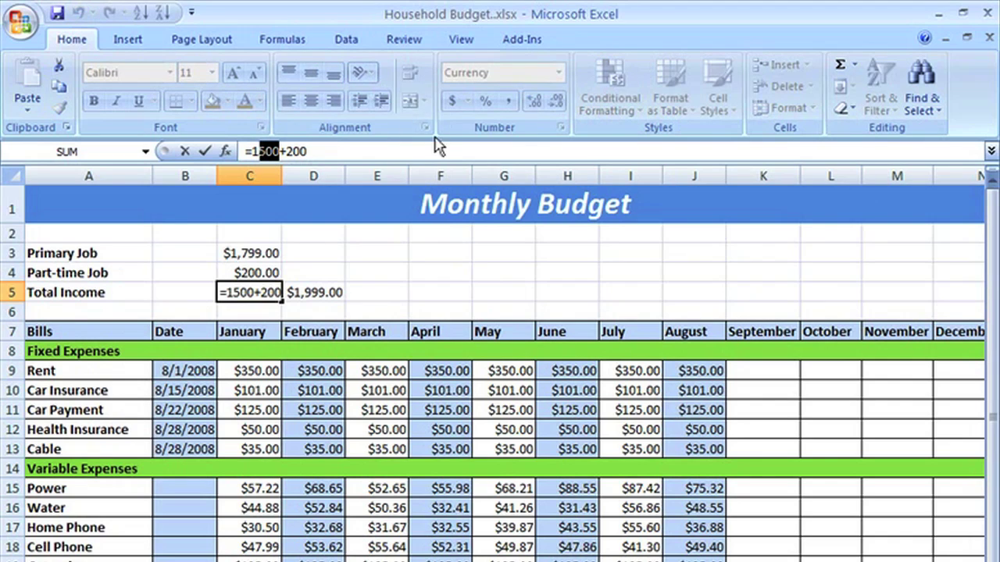
{"action": "type", "text": "799"}
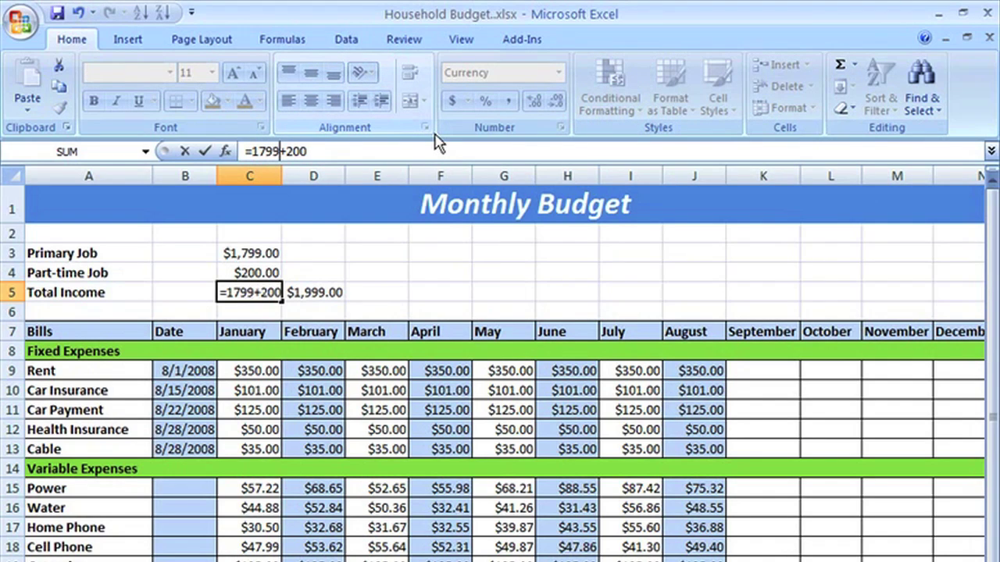
{"action": "key", "text": "Return"}
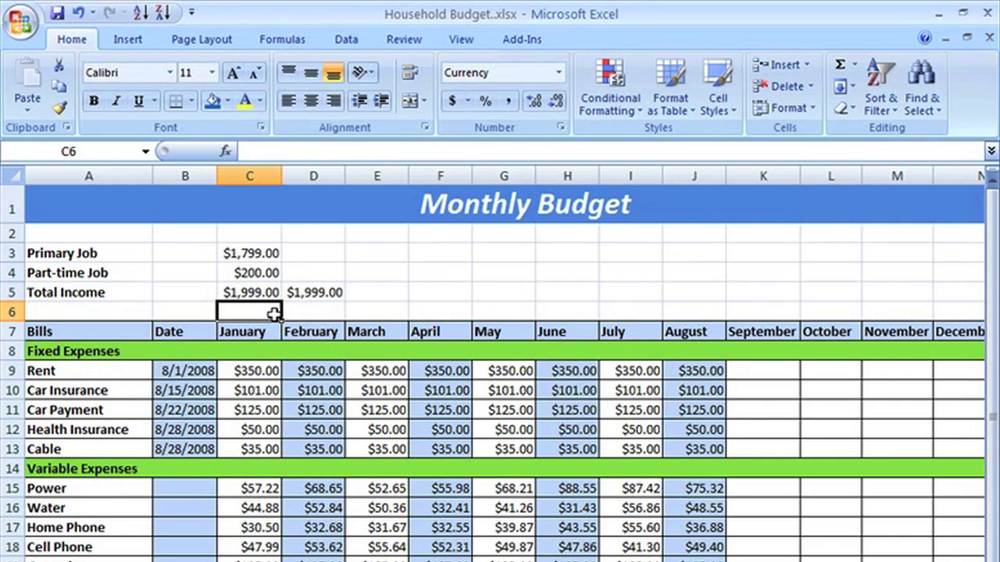
{"action": "left_click", "coordinate": [320, 293]}
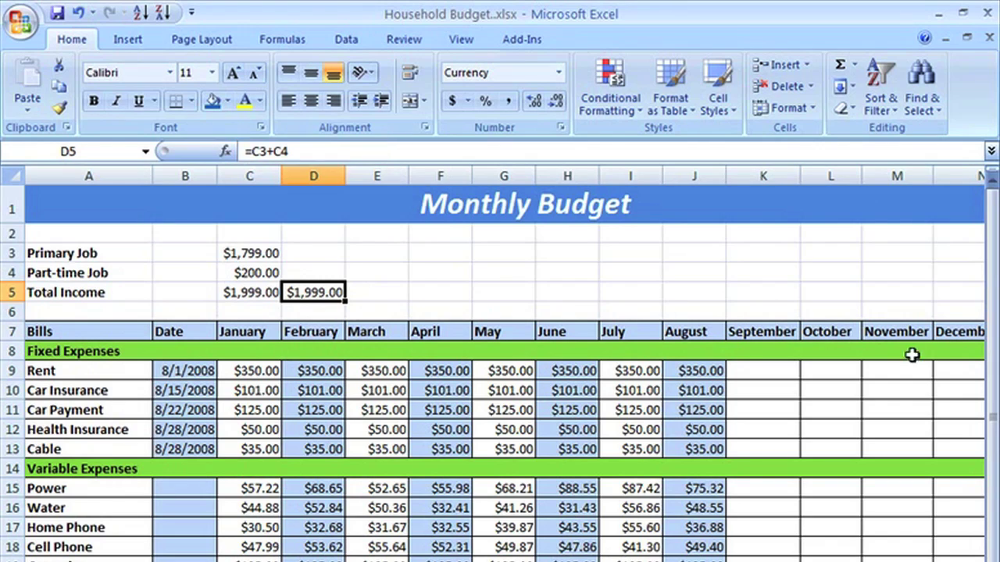
Step: Enter 1397.09 as the January expense total in cell C29
{"action": "scroll", "coordinate": [933, 406], "scroll_direction": "down", "scroll_amount": 1}
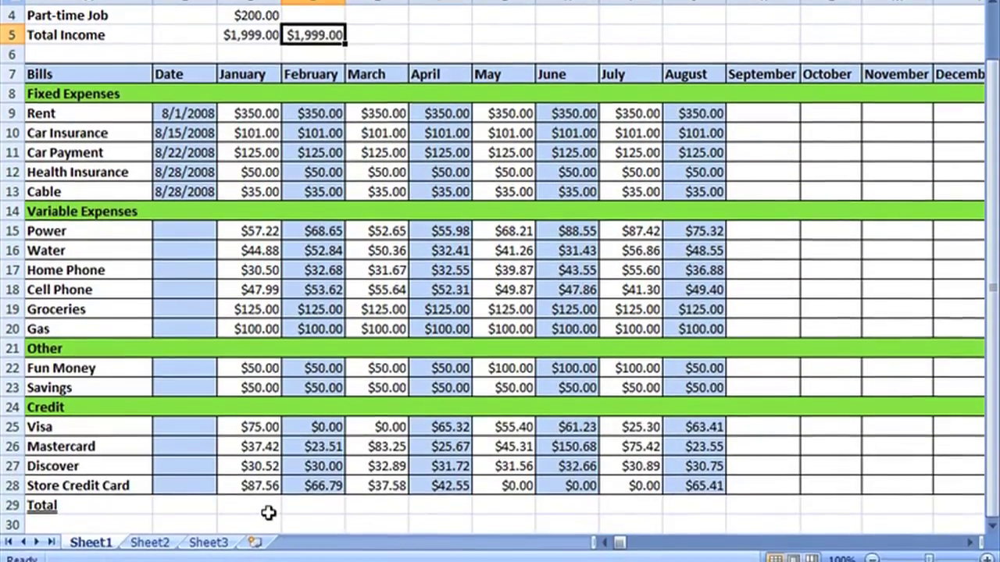
{"action": "left_click", "coordinate": [268, 528]}
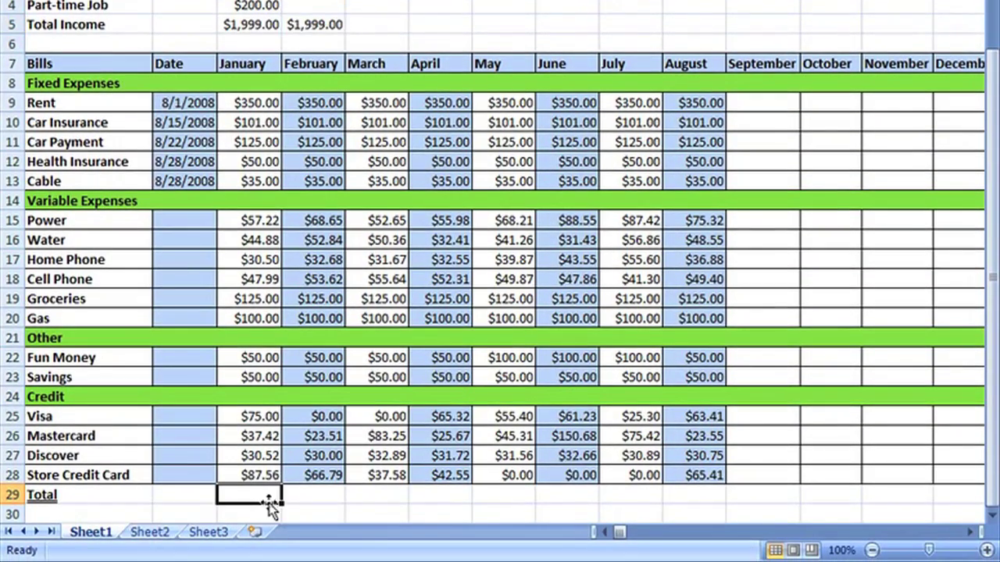
{"action": "type", "text": "1397.09"}
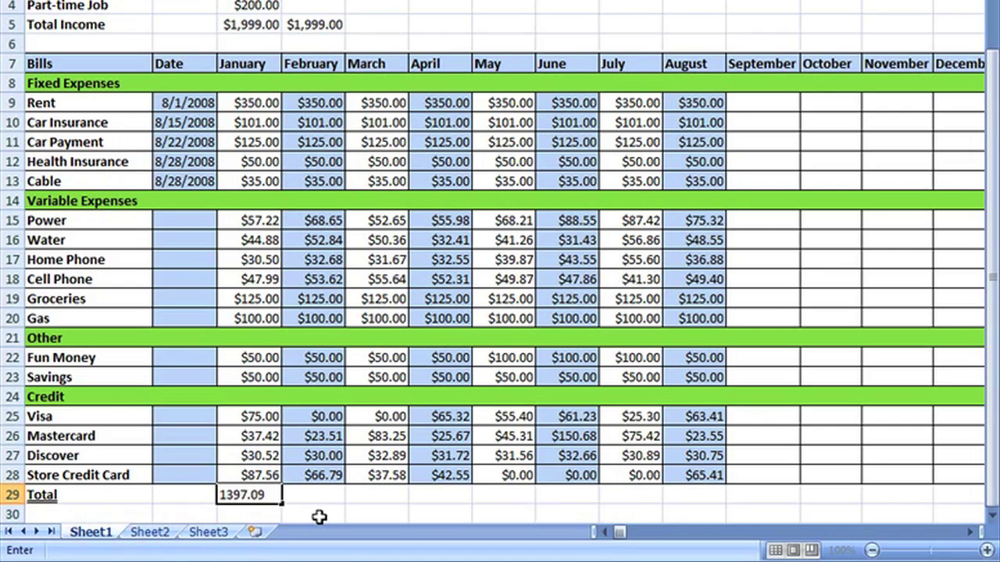
Step: Add the row label Remaining in cell A30, below Total
{"action": "left_click", "coordinate": [77, 513]}
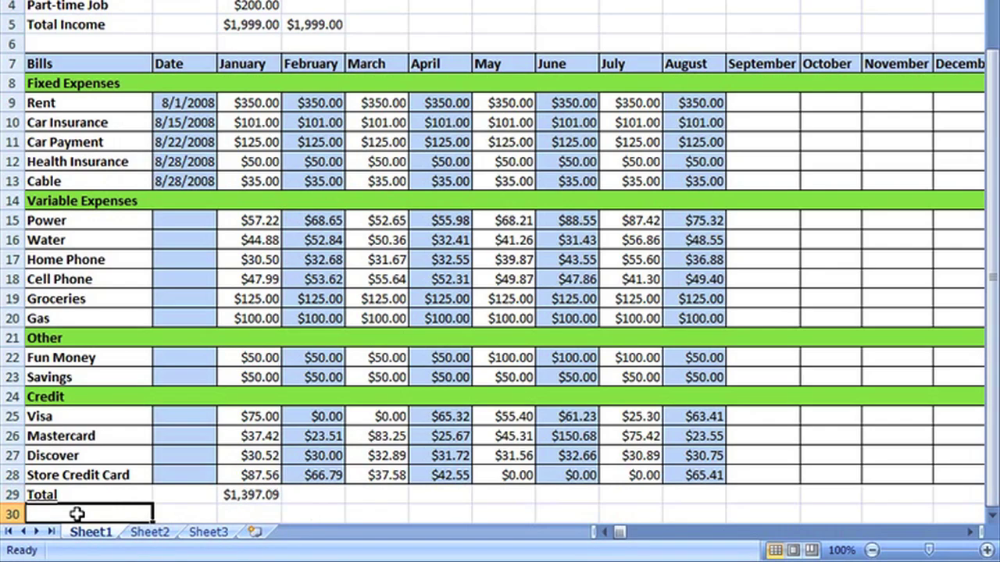
{"action": "type", "text": "Rem"}
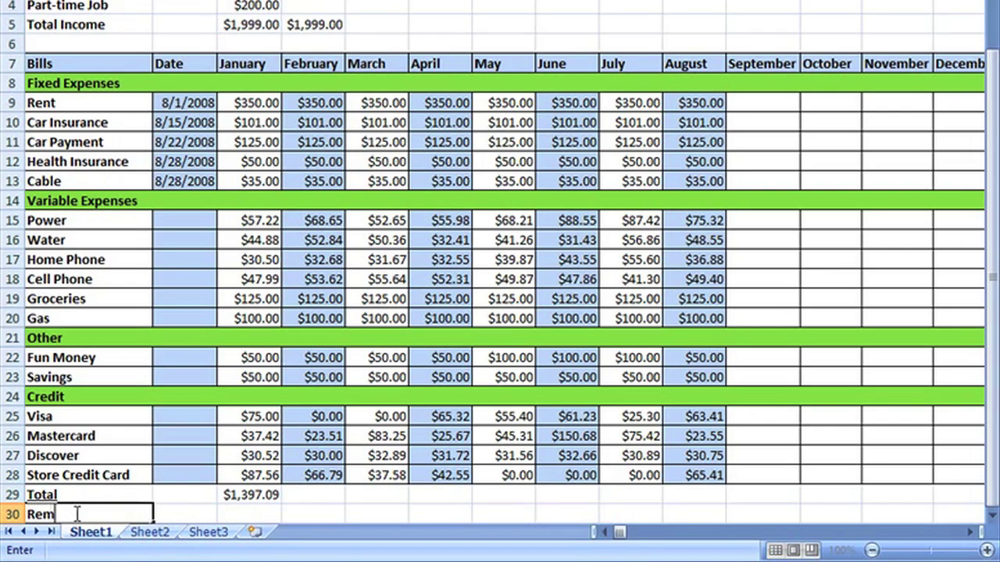
{"action": "type", "text": "aining"}
Step: Enter the formula =C5-C29 in cell C30 to subtract January's expense total from the total income
{"action": "left_click", "coordinate": [235, 514]}
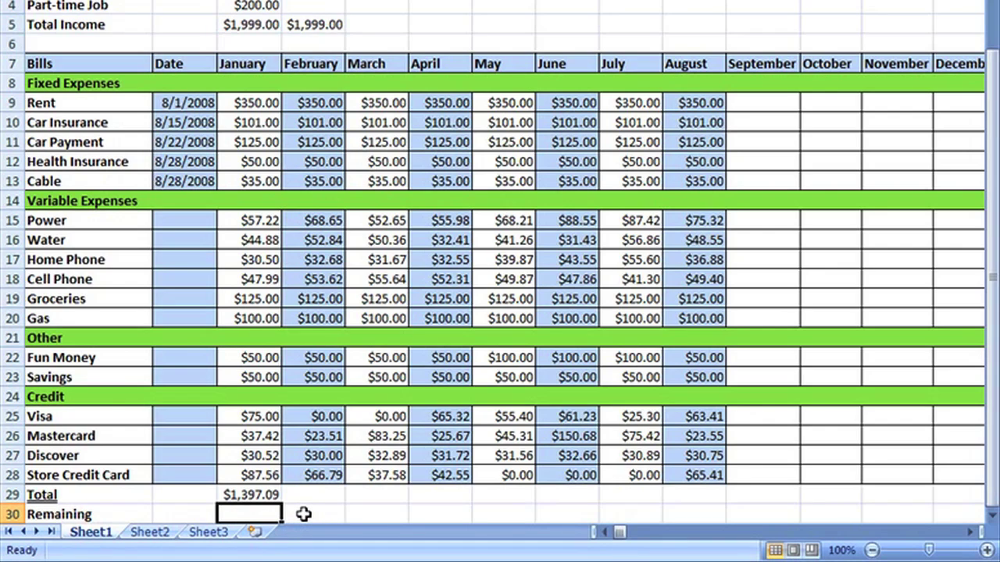
{"action": "type", "text": "="}
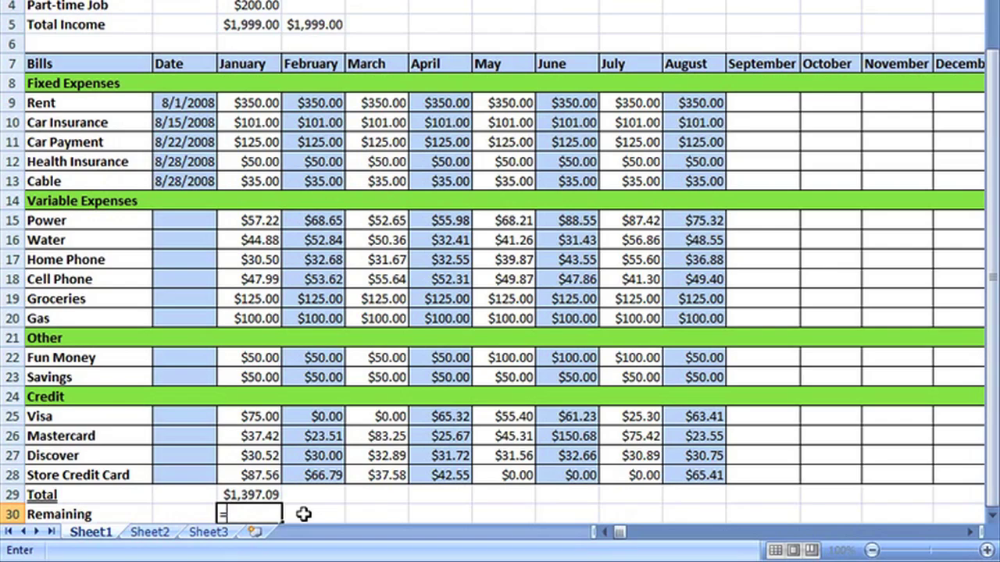
{"action": "left_click", "coordinate": [277, 26]}
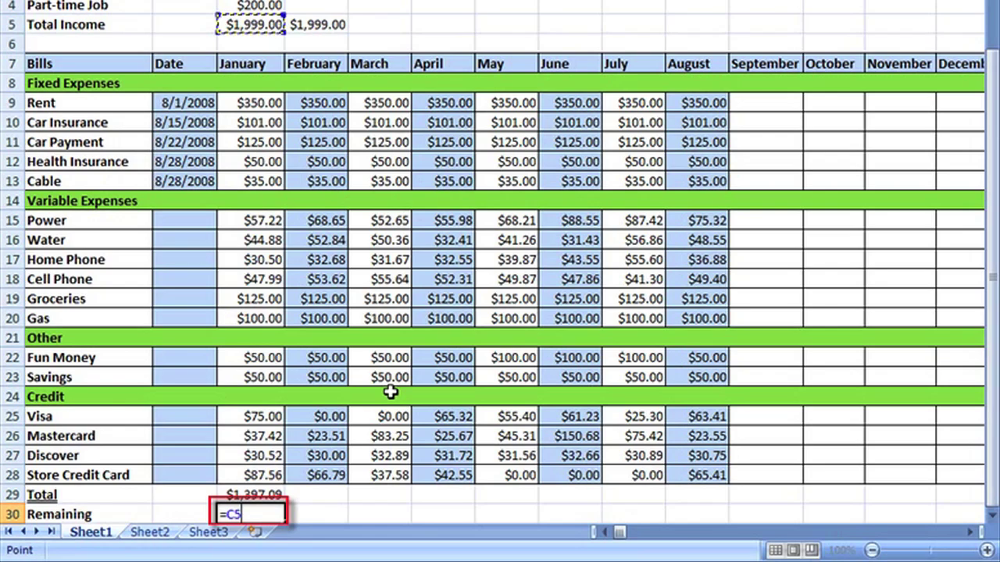
{"action": "type", "text": "-"}
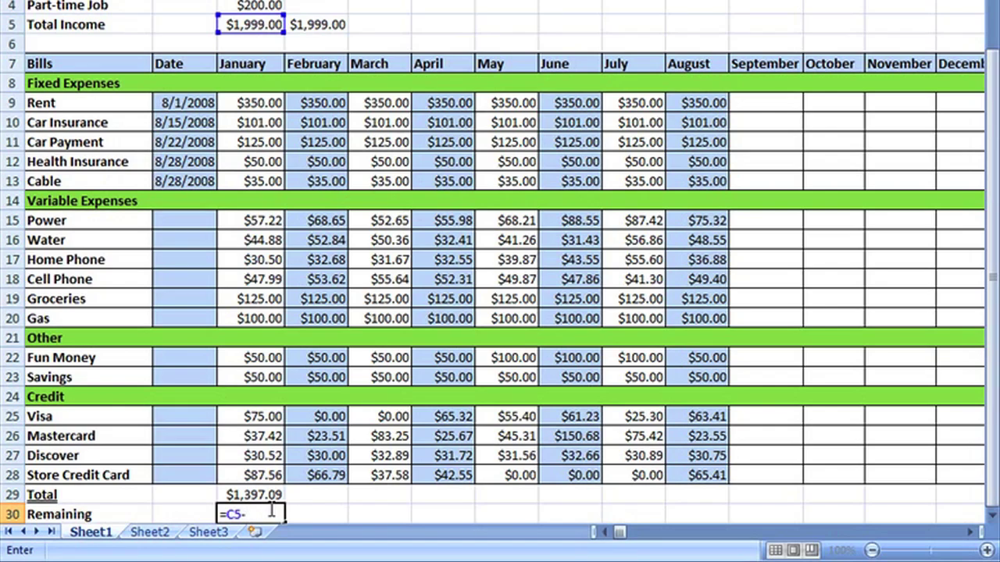
{"action": "left_click", "coordinate": [268, 494]}
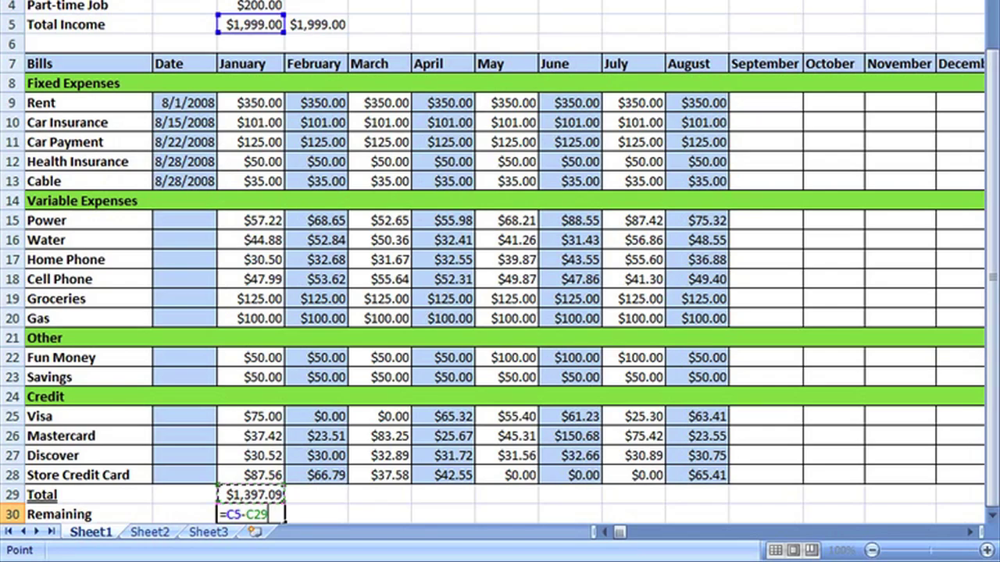
{"action": "key", "text": "Return"}
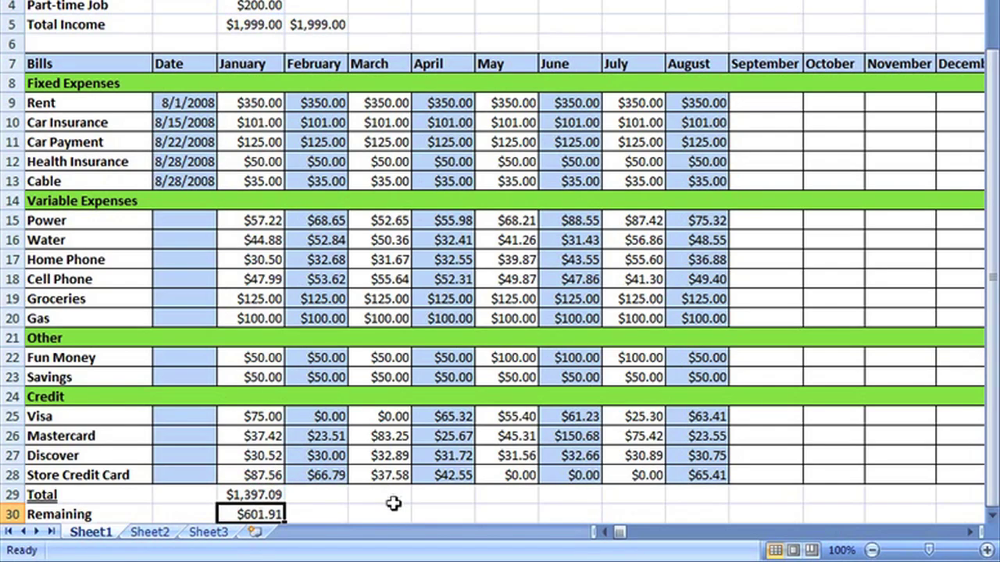